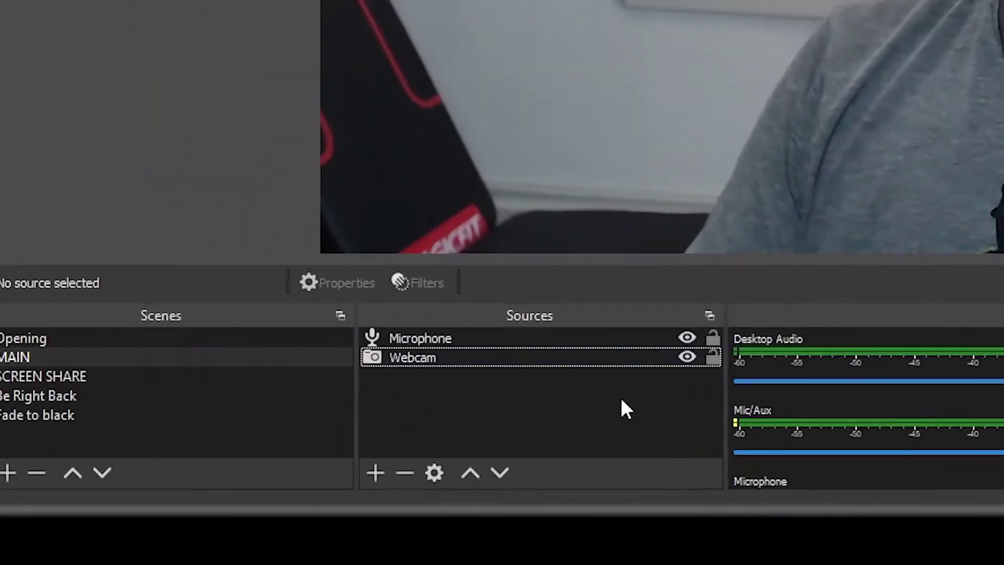
Add a Color Correction filter to the Webcam source
{"action": "left_click", "coordinate": [439, 366]}
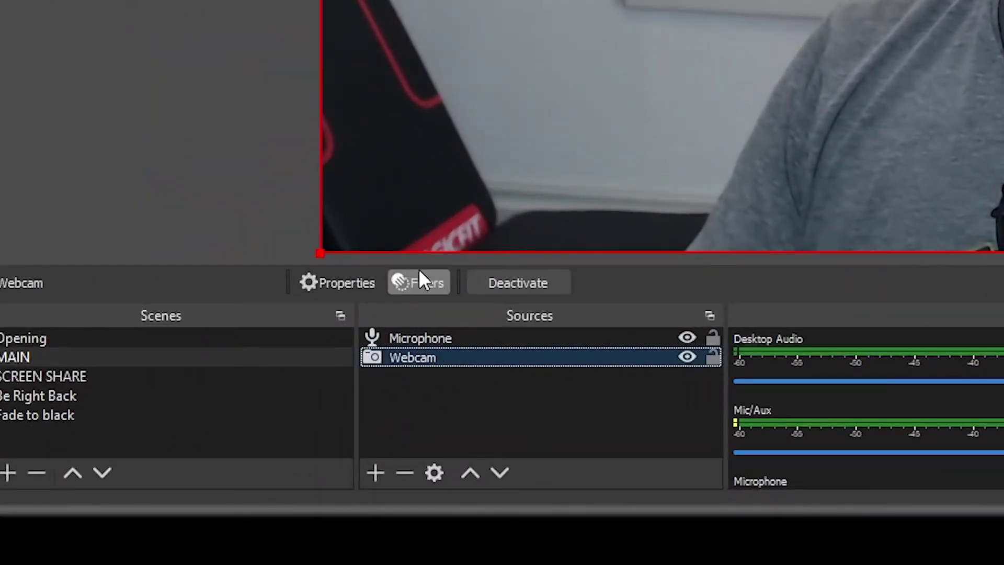
{"action": "left_click", "coordinate": [417, 283]}
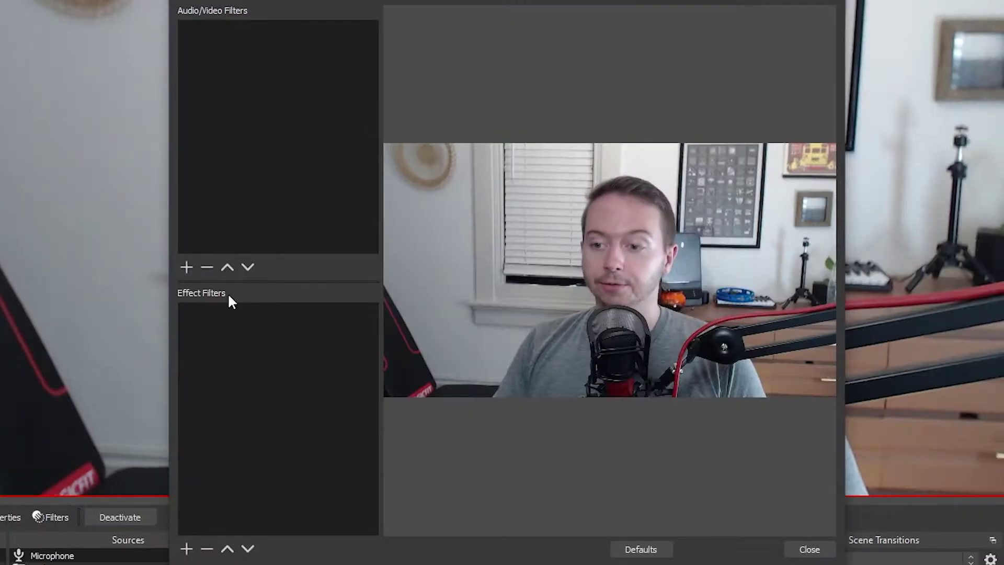
{"action": "left_click", "coordinate": [187, 549]}
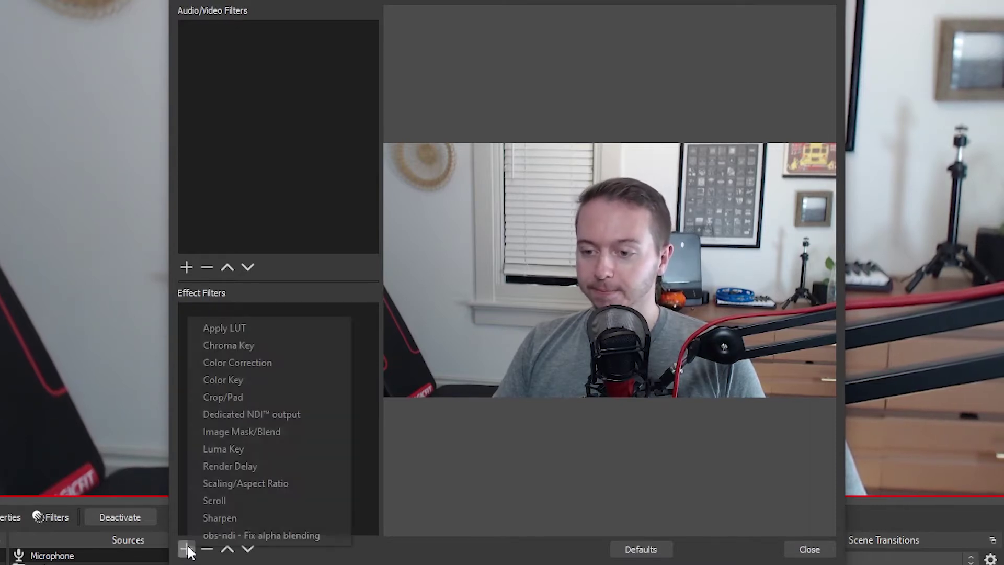
{"action": "left_click", "coordinate": [246, 363]}
{"action": "left_click", "coordinate": [476, 305]}
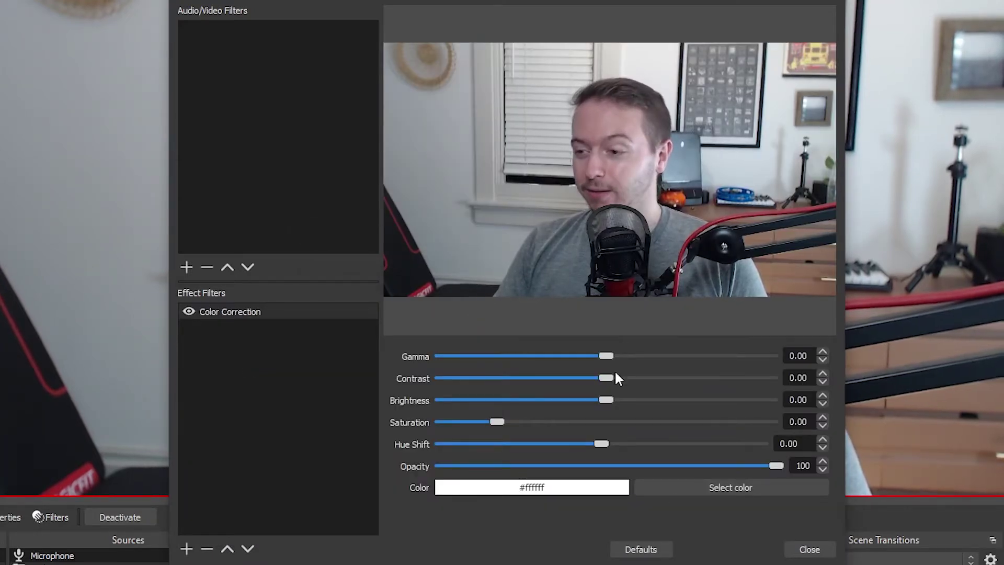
Set the Color Correction contrast to 0.33, brightness 0.02 and saturation -0.05
{"action": "mouse_move", "coordinate": [609, 379]}
{"action": "left_mouse_down"}
{"action": "mouse_move", "coordinate": [776, 381]}
{"action": "mouse_move", "coordinate": [607, 380]}
{"action": "left_mouse_up"}
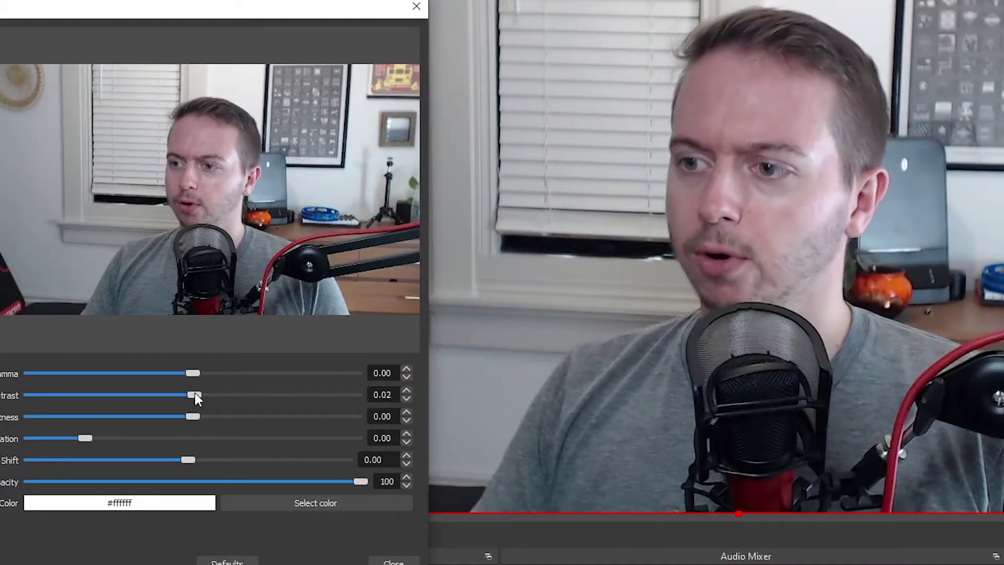
{"action": "left_click_drag", "start_coordinate": [194, 393], "coordinate": [210, 393]}
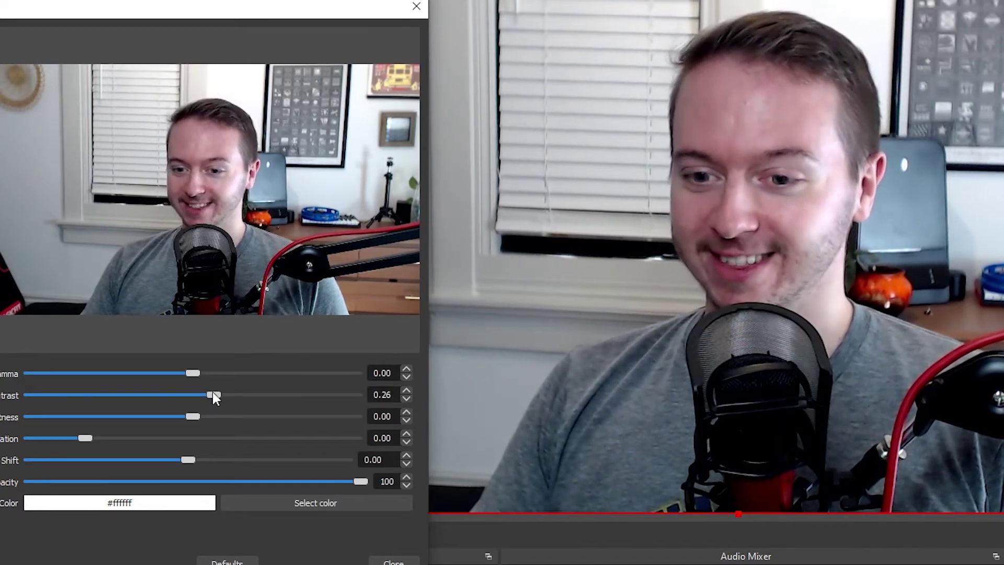
{"action": "mouse_move", "coordinate": [214, 394]}
{"action": "left_mouse_down"}
{"action": "mouse_move", "coordinate": [168, 393]}
{"action": "mouse_move", "coordinate": [218, 393]}
{"action": "left_mouse_up"}
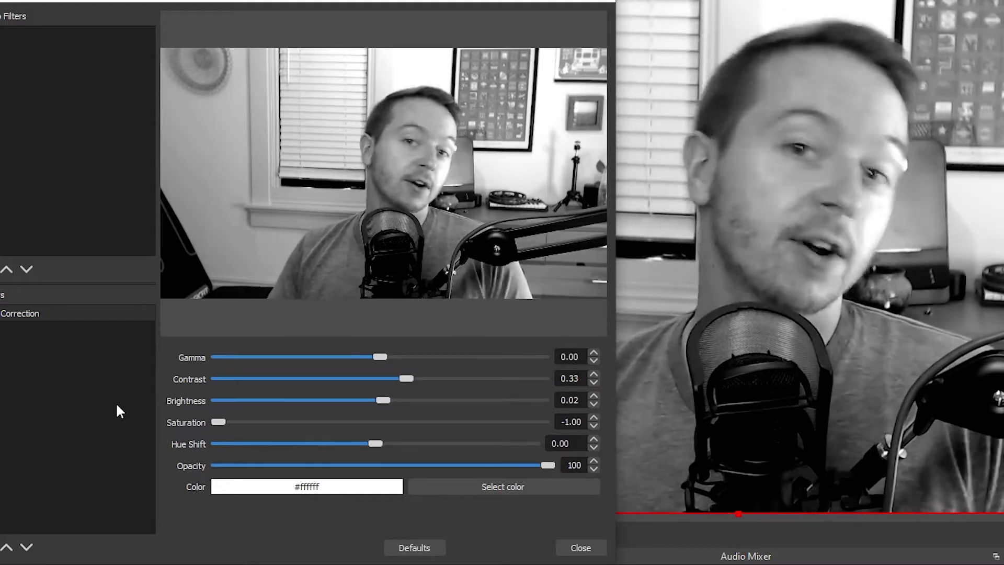
{"action": "left_click_drag", "start_coordinate": [219, 422], "coordinate": [269, 422]}
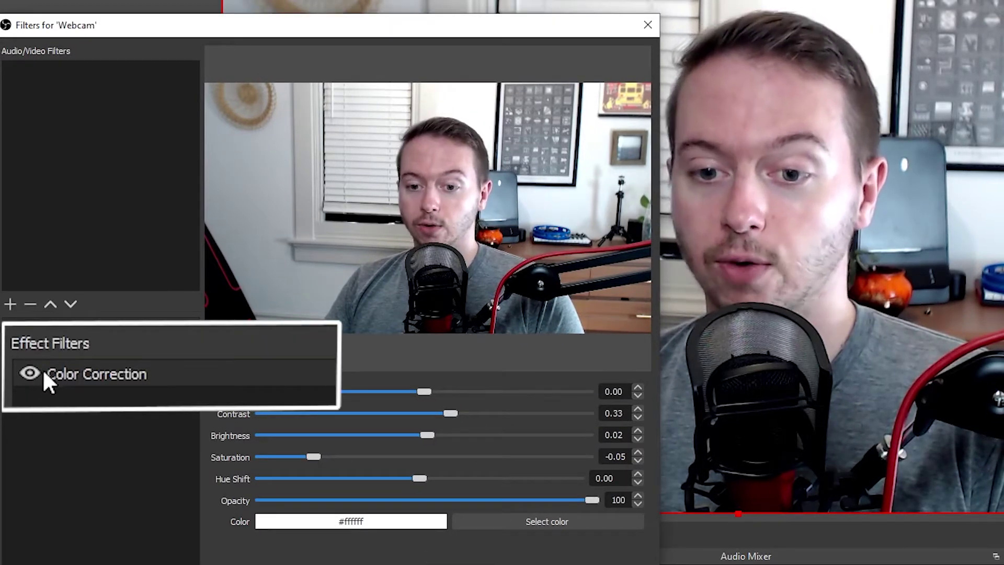
Hide the Color Correction filter to compare the raw webcam, then re-enable it
{"action": "left_click", "coordinate": [28, 372]}
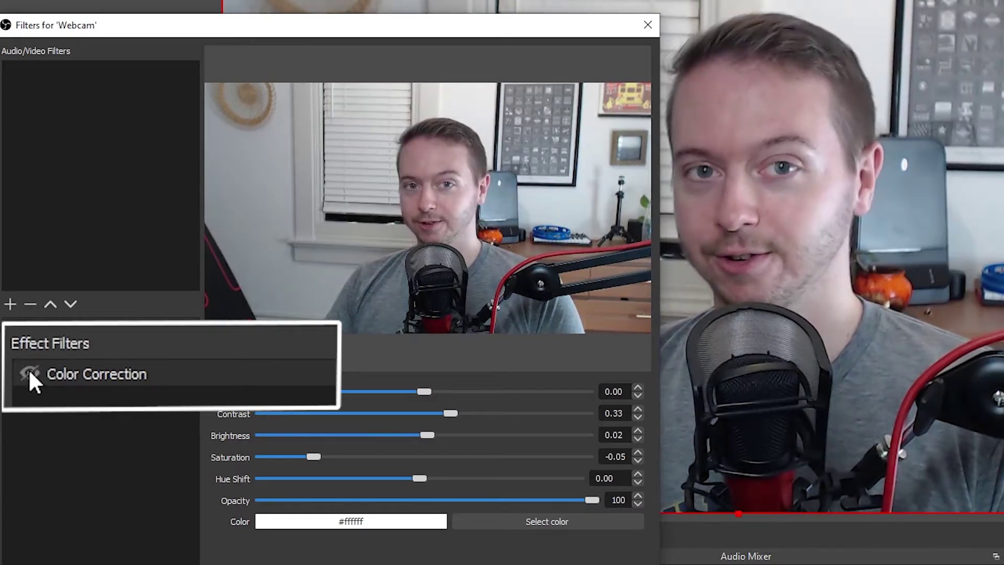
{"action": "left_click", "coordinate": [30, 373]}
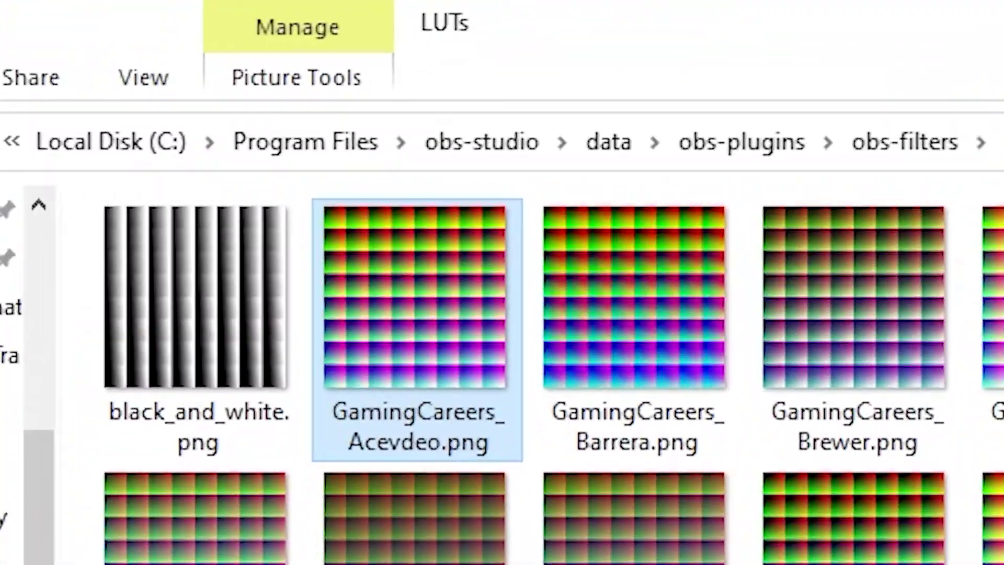
Show the full path of the LUTs folder in the obs-filters plugin data
{"action": "left_click", "coordinate": [165, 142]}
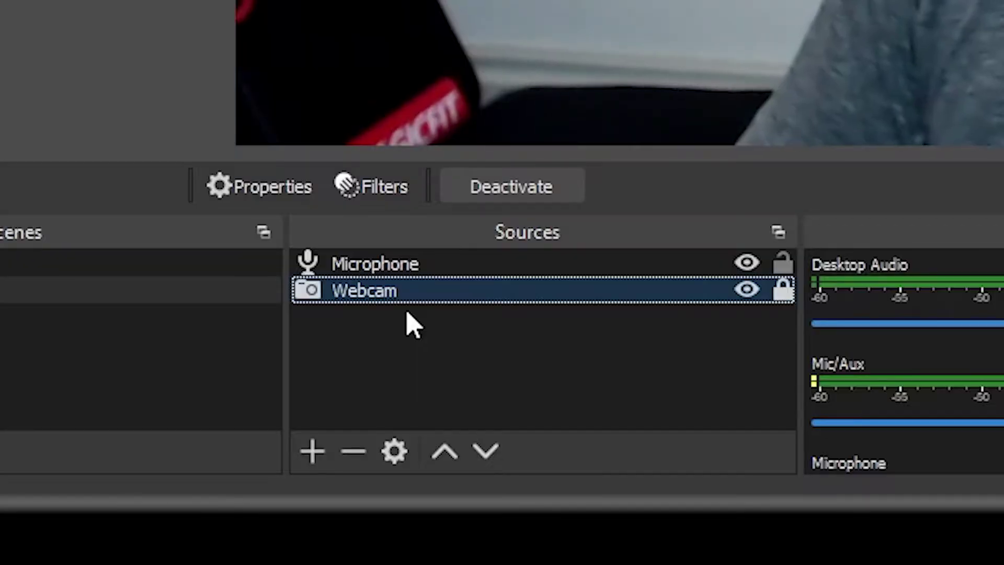
Add an Apply LUT filter to the Webcam loading GamingCareers_Acevdeo.png
{"action": "left_click", "coordinate": [375, 183]}
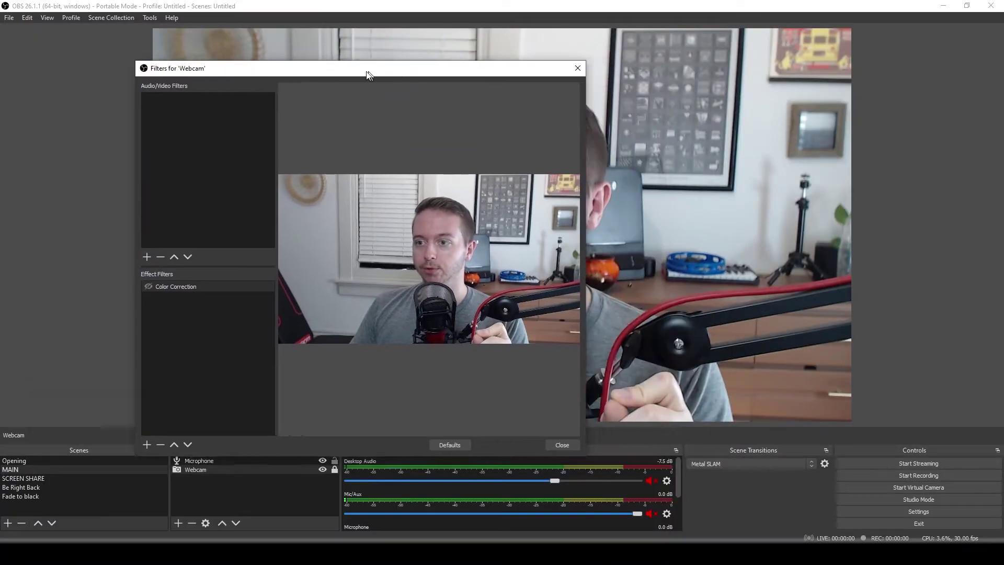
{"action": "left_click_drag", "start_coordinate": [365, 74], "coordinate": [234, 67]}
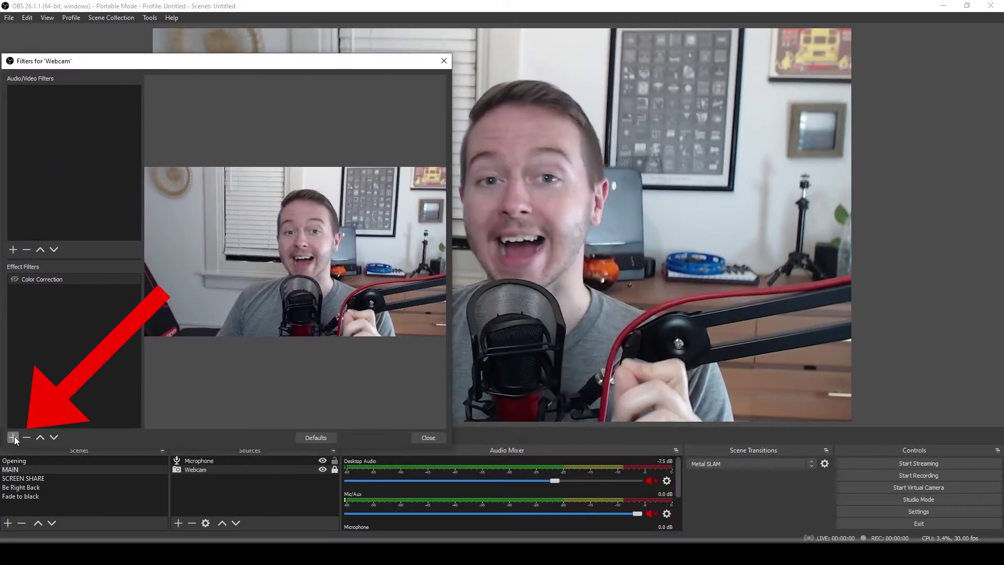
{"action": "left_click", "coordinate": [13, 437]}
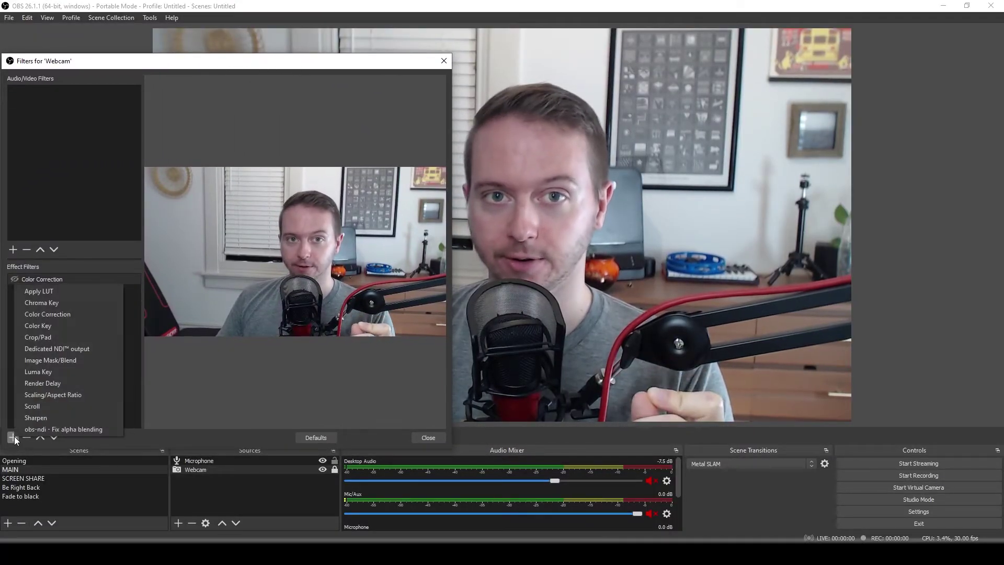
{"action": "left_click", "coordinate": [46, 291]}
{"action": "left_click", "coordinate": [212, 277]}
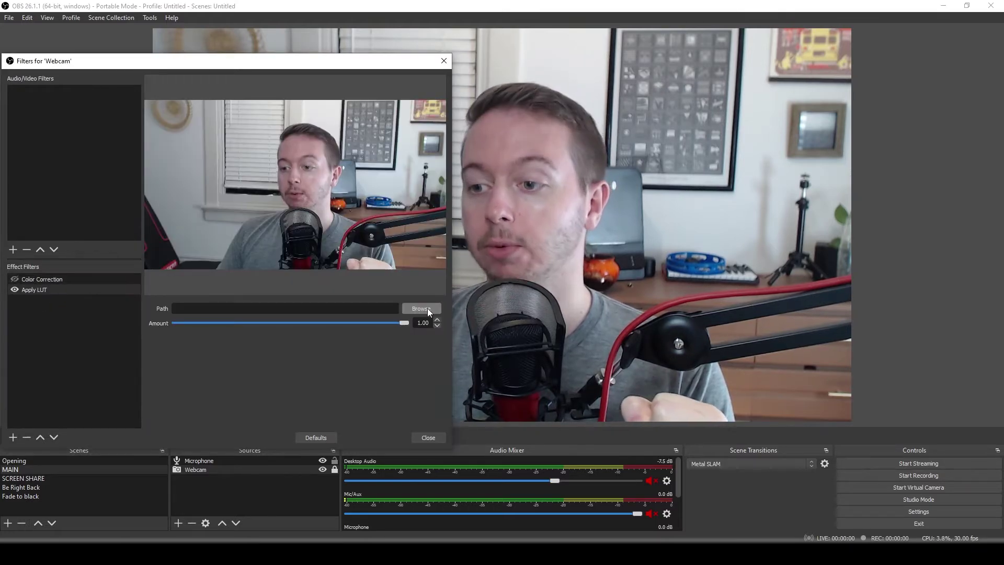
{"action": "left_click", "coordinate": [428, 309]}
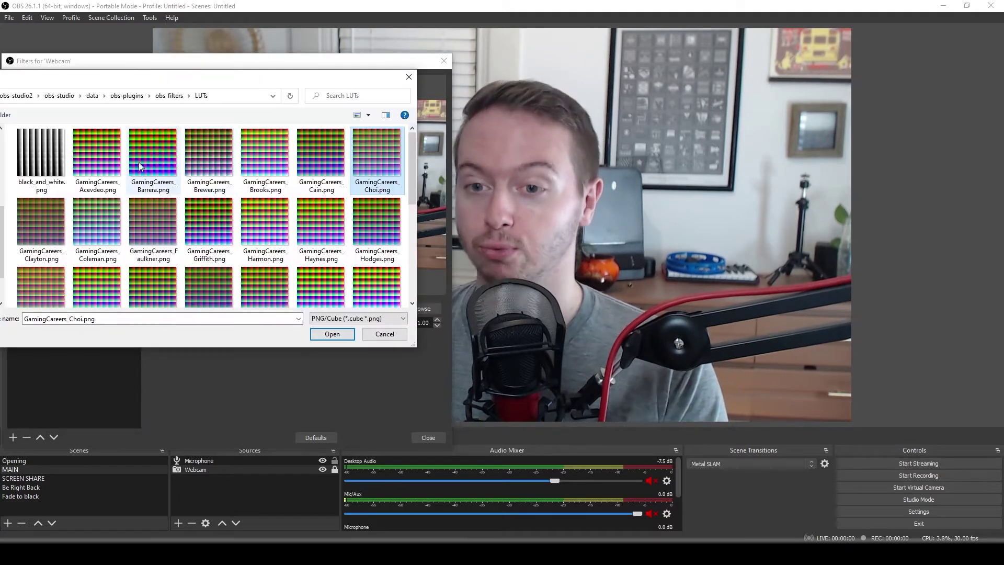
{"action": "left_click", "coordinate": [106, 155]}
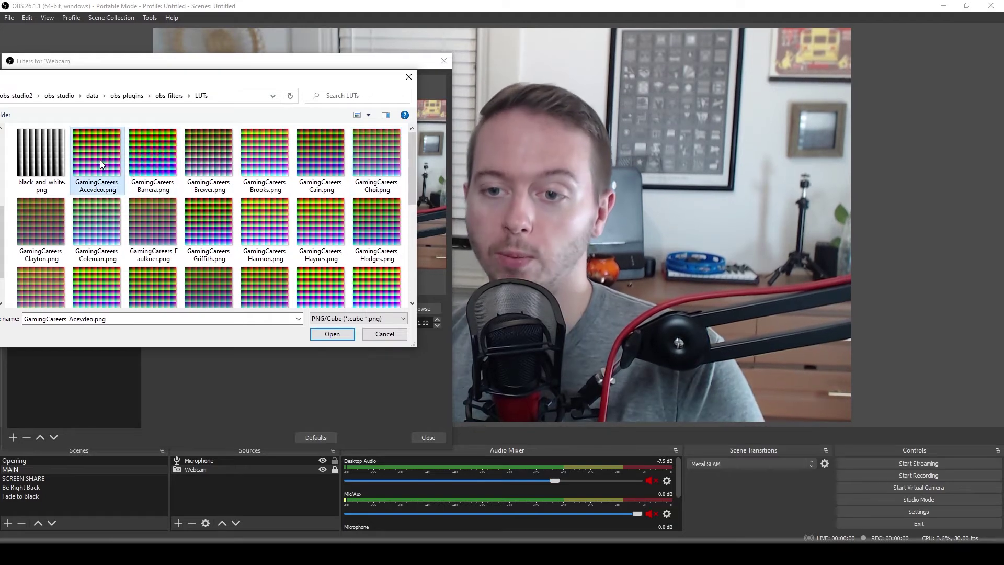
{"action": "left_click", "coordinate": [334, 334]}
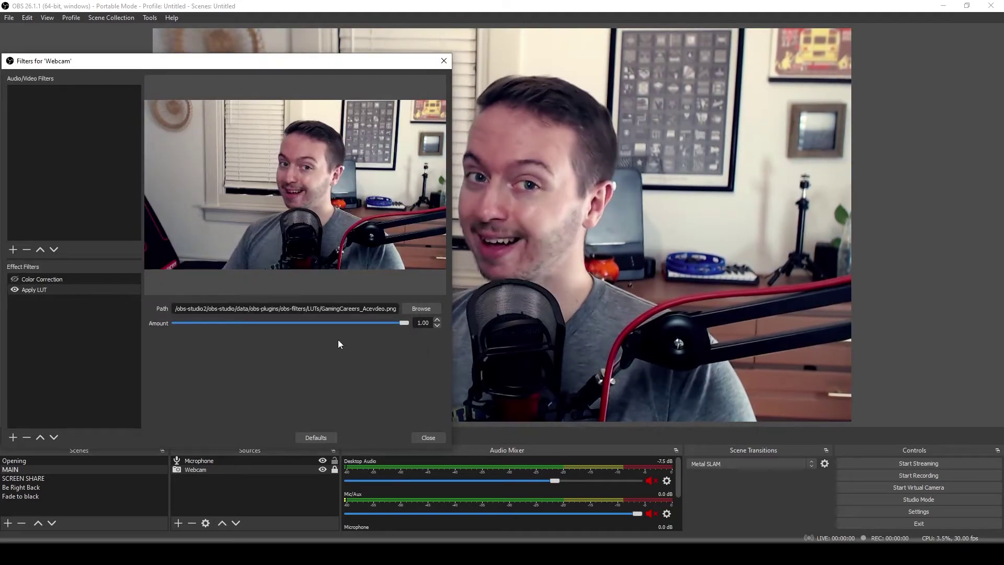
Try the GamingCareers Brooks, Cain, Choi, Clayton and Faulkner LUTs in the Apply LUT filter
{"action": "key", "text": "space"}
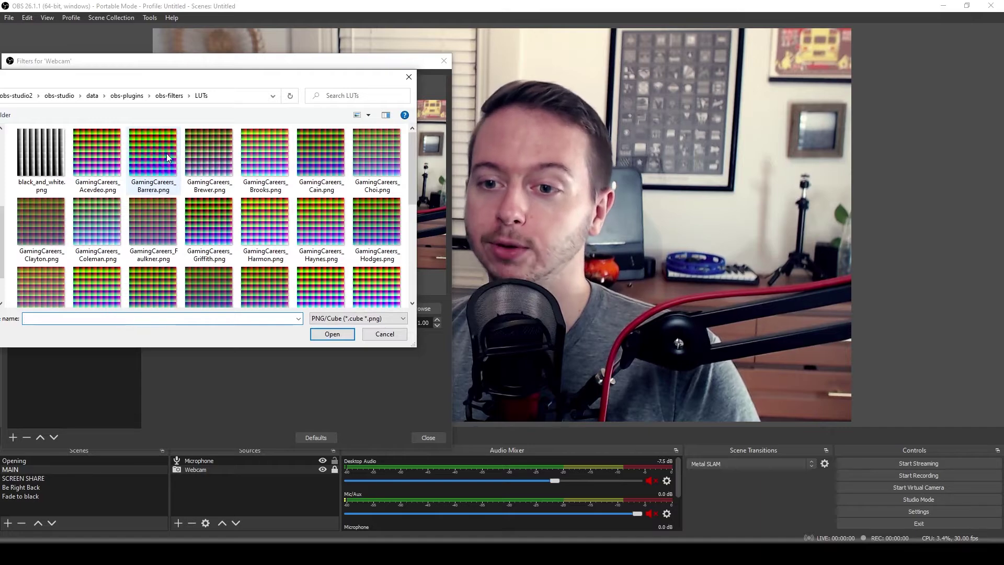
{"action": "left_click", "coordinate": [212, 153]}
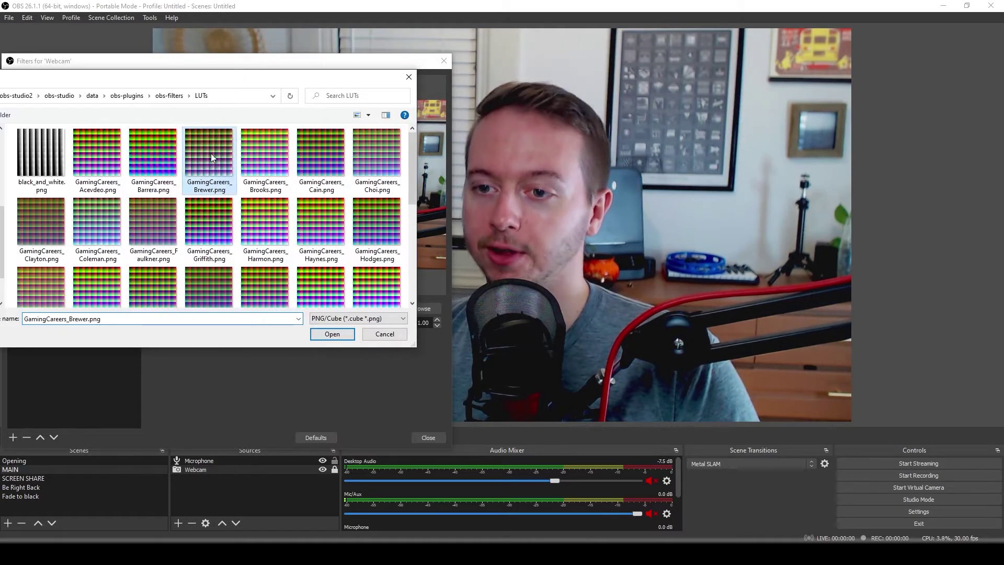
{"action": "double_click", "coordinate": [257, 143]}
{"action": "left_click", "coordinate": [412, 310]}
{"action": "double_click", "coordinate": [321, 144]}
{"action": "left_click", "coordinate": [415, 308]}
{"action": "double_click", "coordinate": [381, 152]}
{"action": "left_click", "coordinate": [416, 308]}
{"action": "left_click", "coordinate": [45, 223]}
{"action": "double_click", "coordinate": [45, 224]}
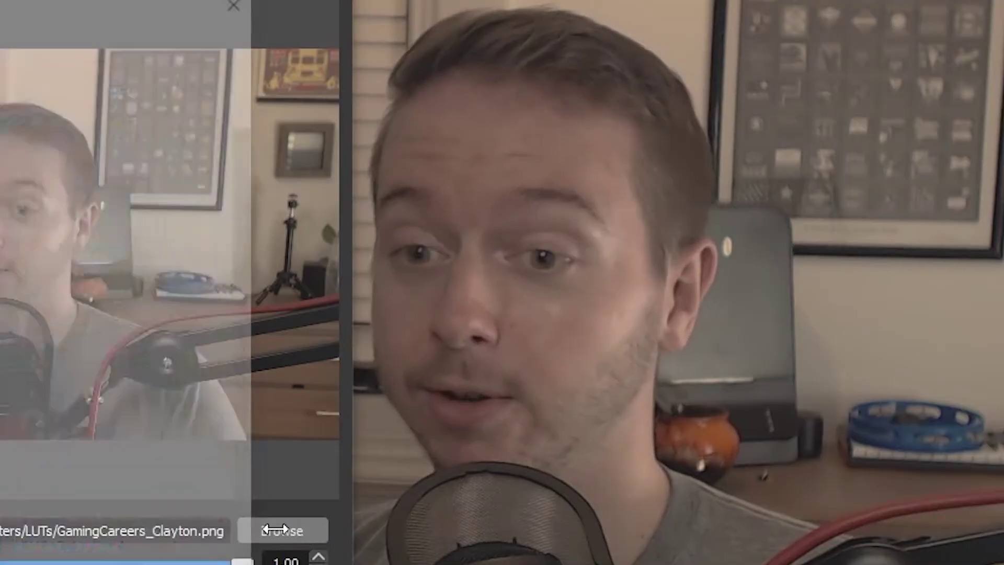
{"action": "left_click", "coordinate": [434, 308]}
{"action": "double_click", "coordinate": [369, 338]}
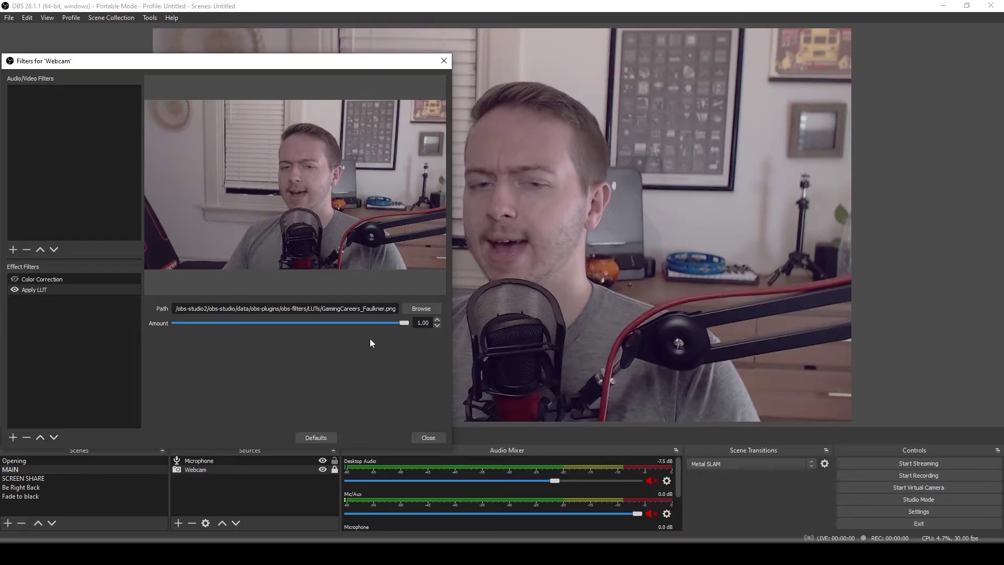
Fade the LUT Amount down to 0.00, then restore it to 1.00
{"action": "left_click_drag", "start_coordinate": [404, 323], "coordinate": [406, 328]}
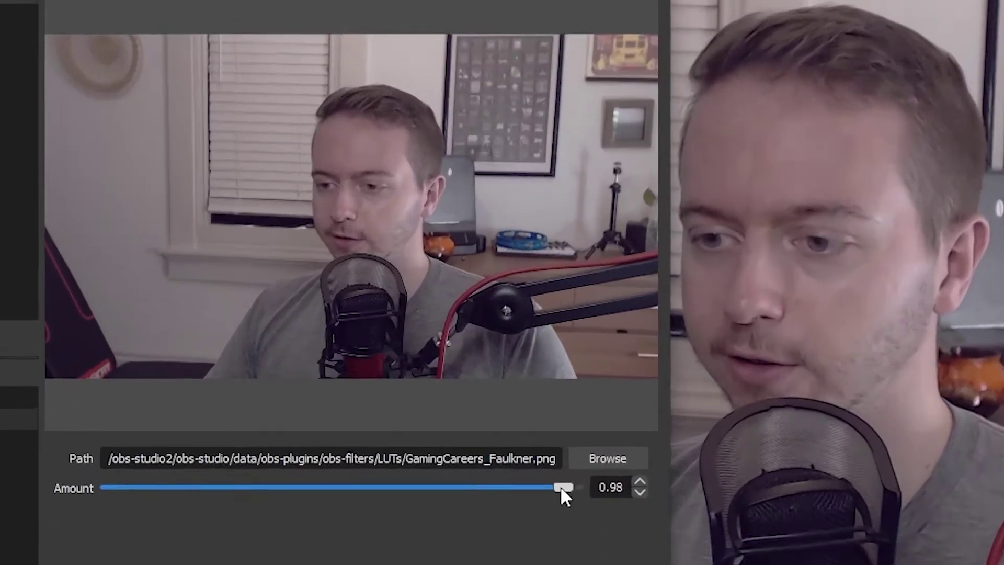
{"action": "left_click_drag", "start_coordinate": [601, 521], "coordinate": [2, 508]}
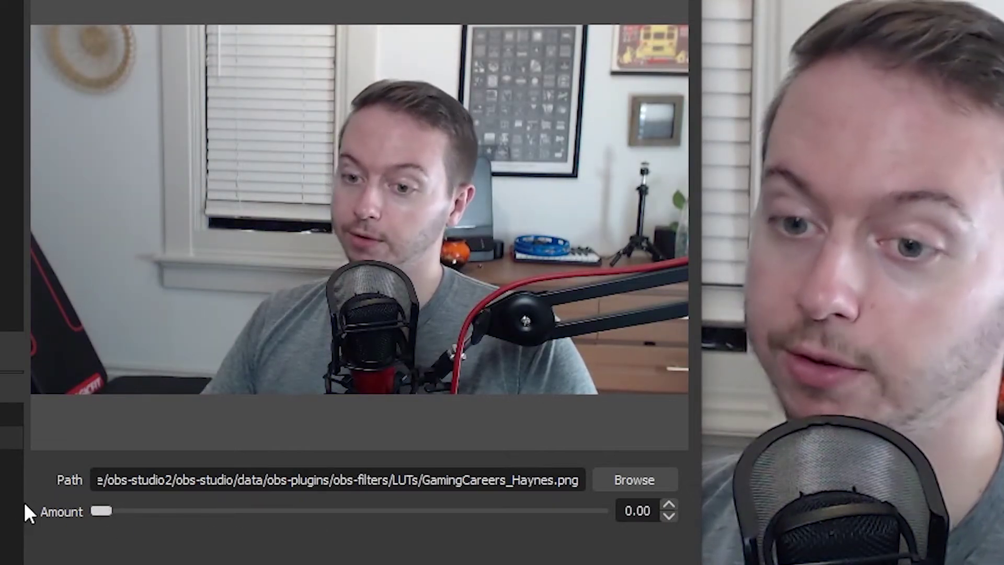
{"action": "left_click_drag", "start_coordinate": [109, 511], "coordinate": [618, 535]}
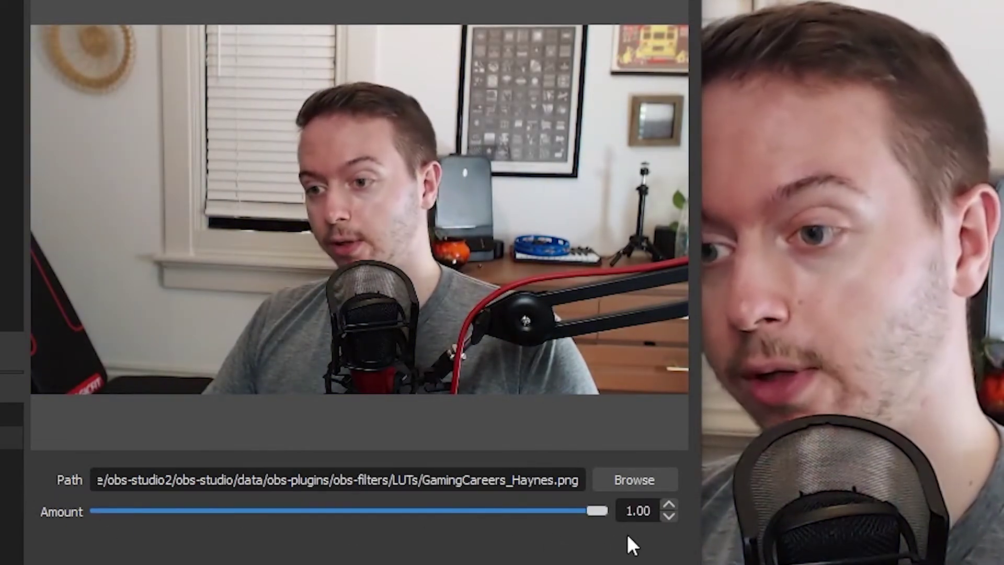